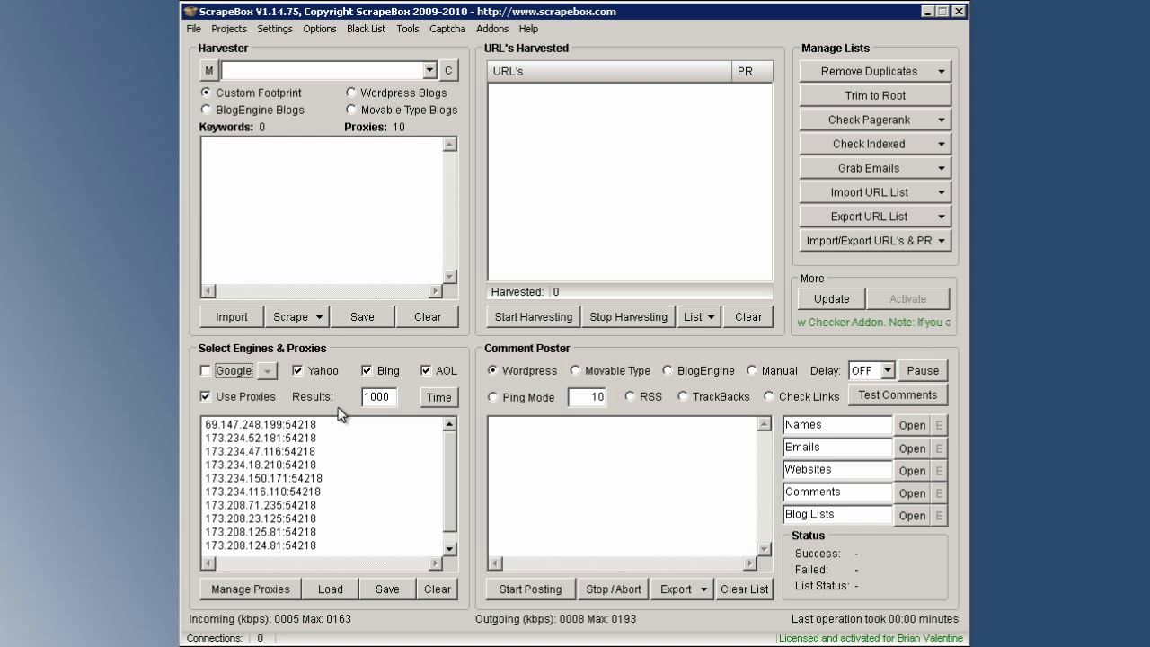
Configure the harvest for BlogEngine Blogs with the results limit set to 10 and the keywords "golf clubs" and "golf bags"
left_click_drag(372, 402, 393, 396)
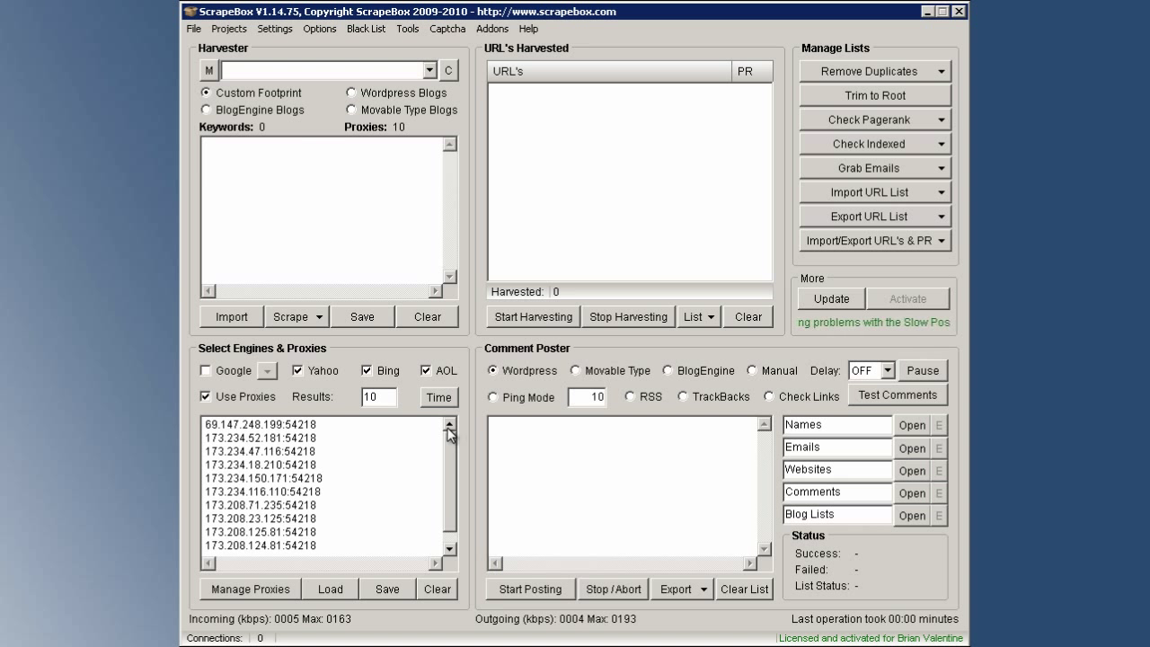
left_click(208, 109)
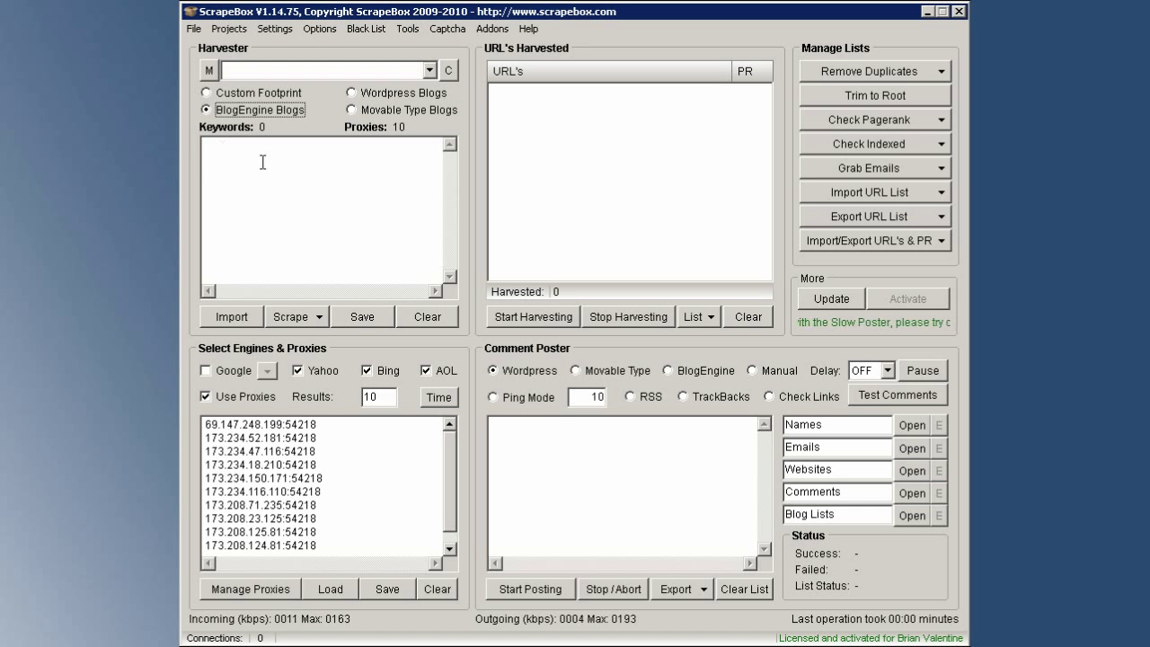
left_click(263, 162)
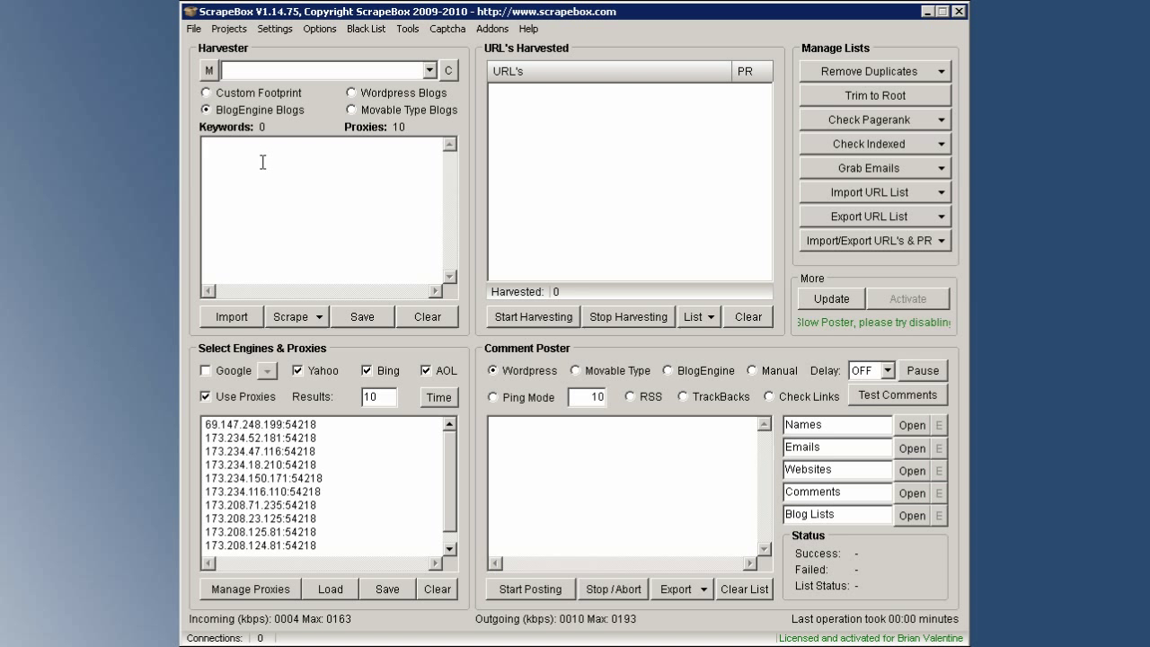
type("gol")
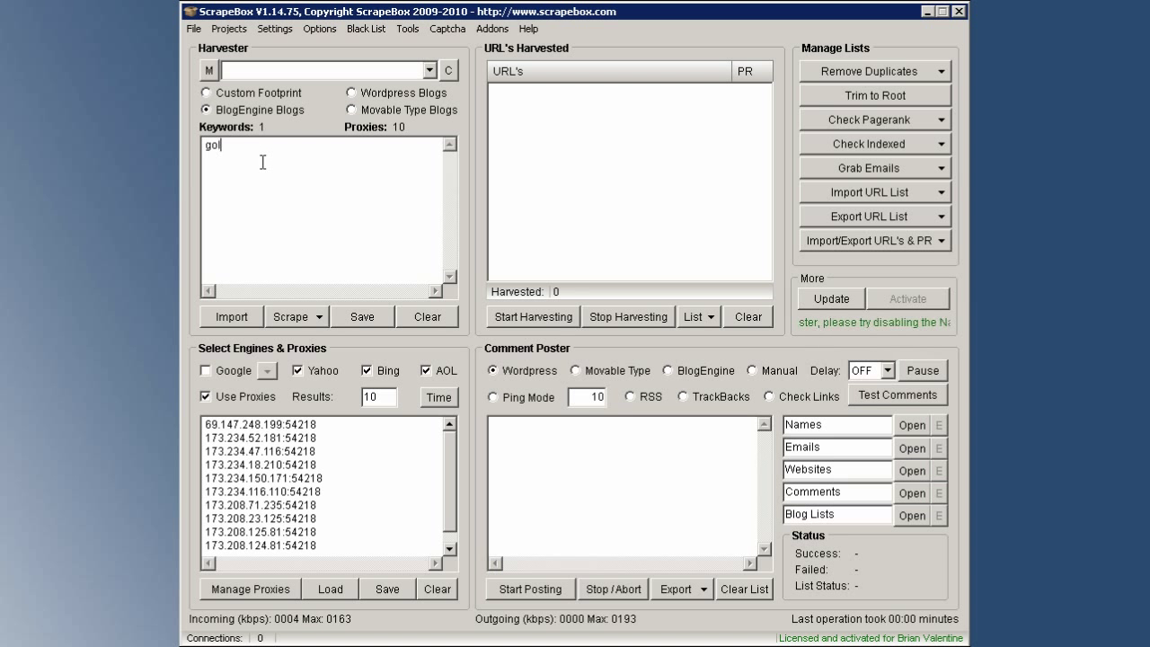
type("f clubs")
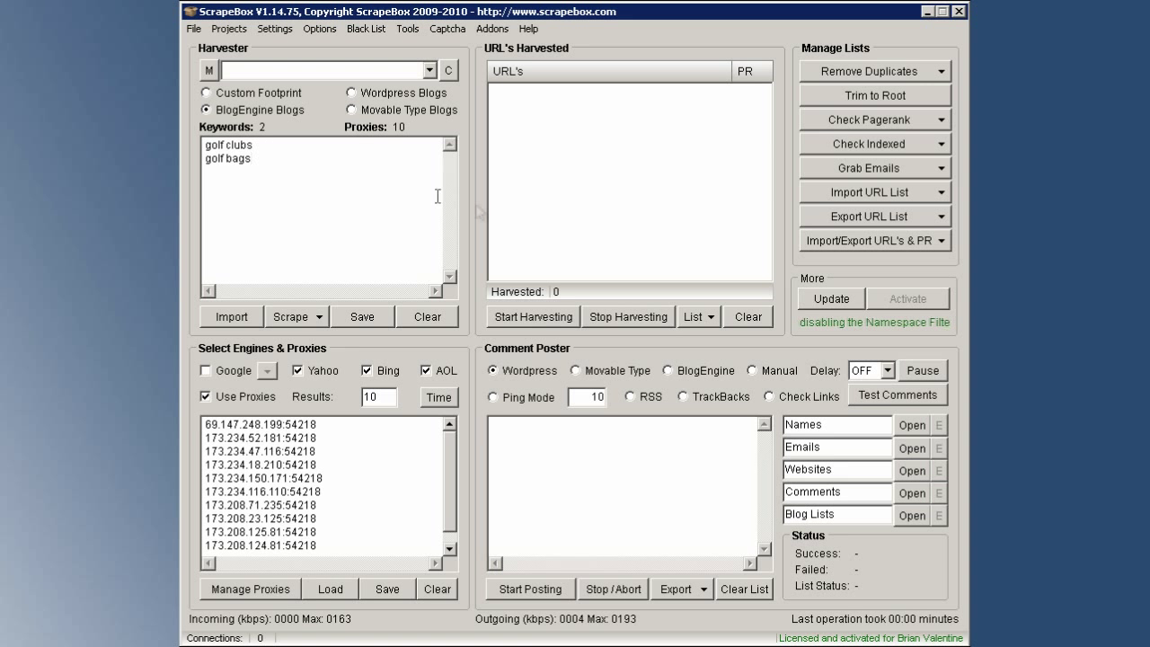
Harvest URLs for the entered keywords and dismiss the completion message and keyword statistics
left_click(534, 317)
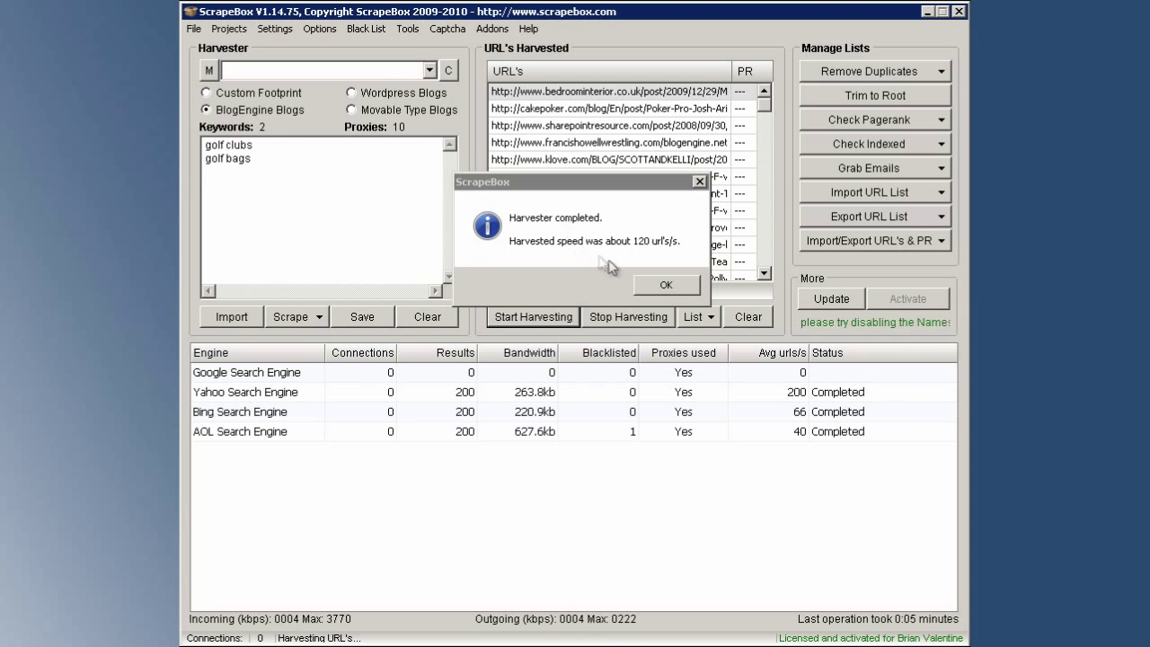
left_click(653, 284)
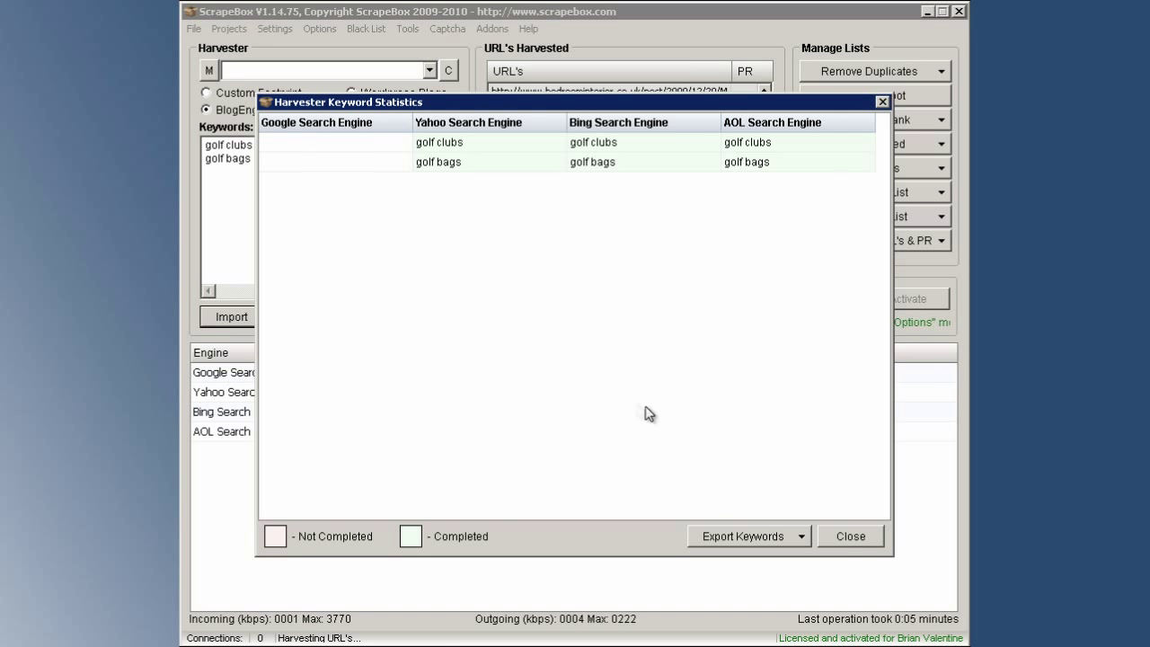
left_click(850, 537)
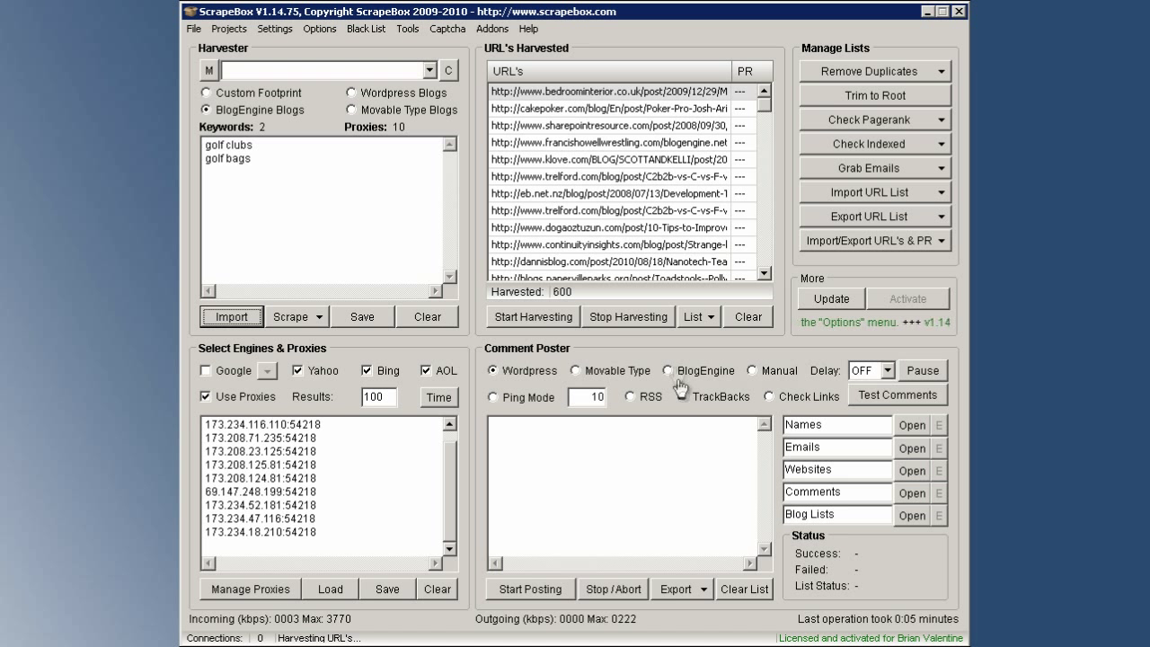
Remove all duplicate domains from the harvested URL list
left_click(832, 71)
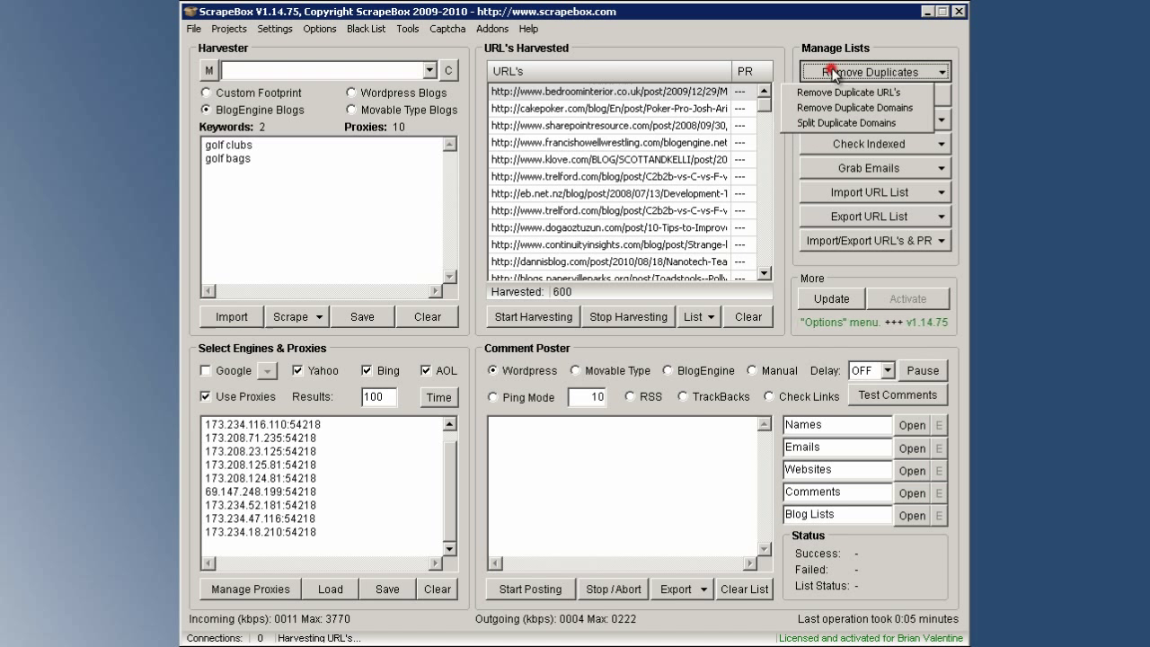
left_click(895, 108)
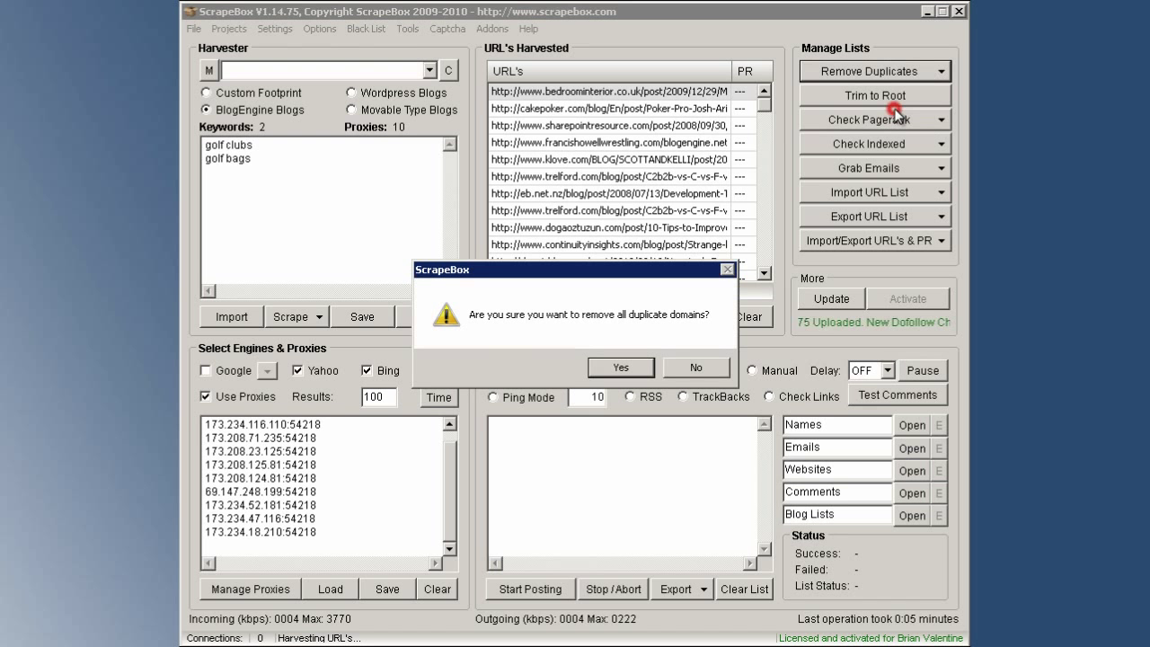
left_click(621, 371)
left_click(645, 369)
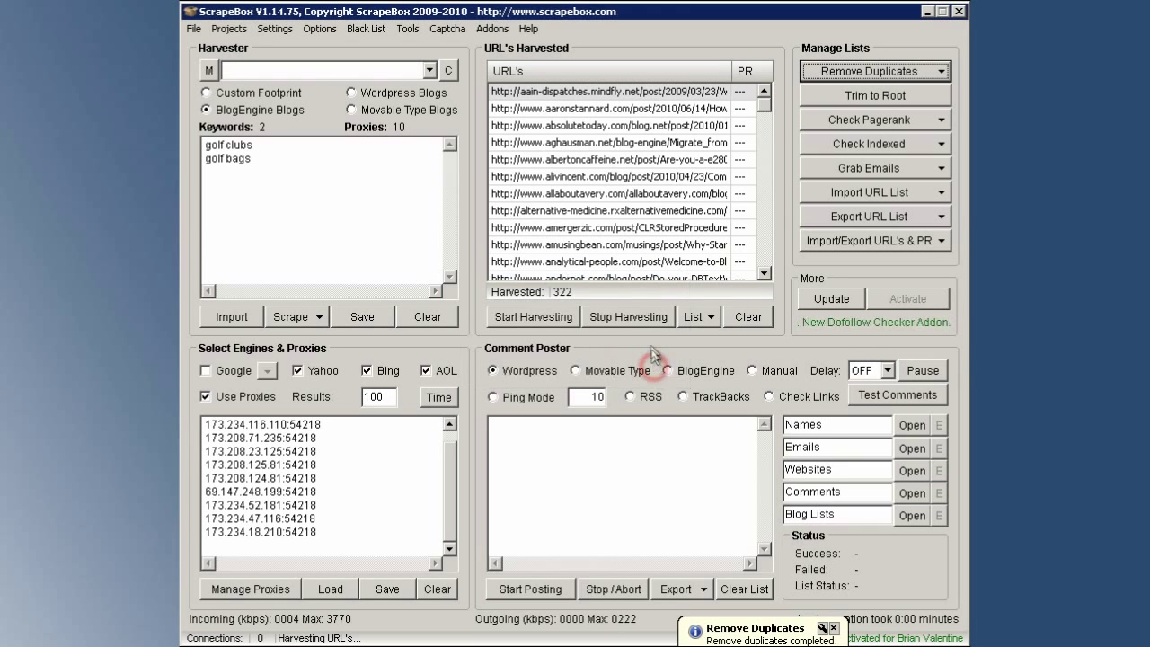
Open the first harvested URL in the internal browser and narrow its window to uncover the URL list
right_click(509, 93)
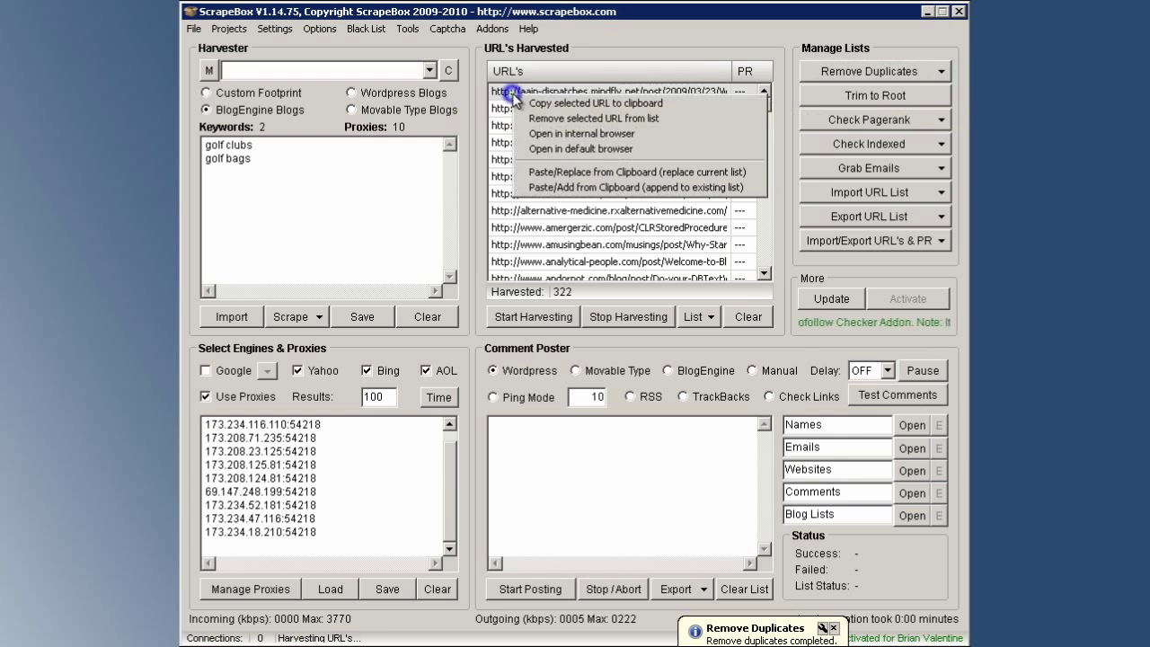
left_click(534, 136)
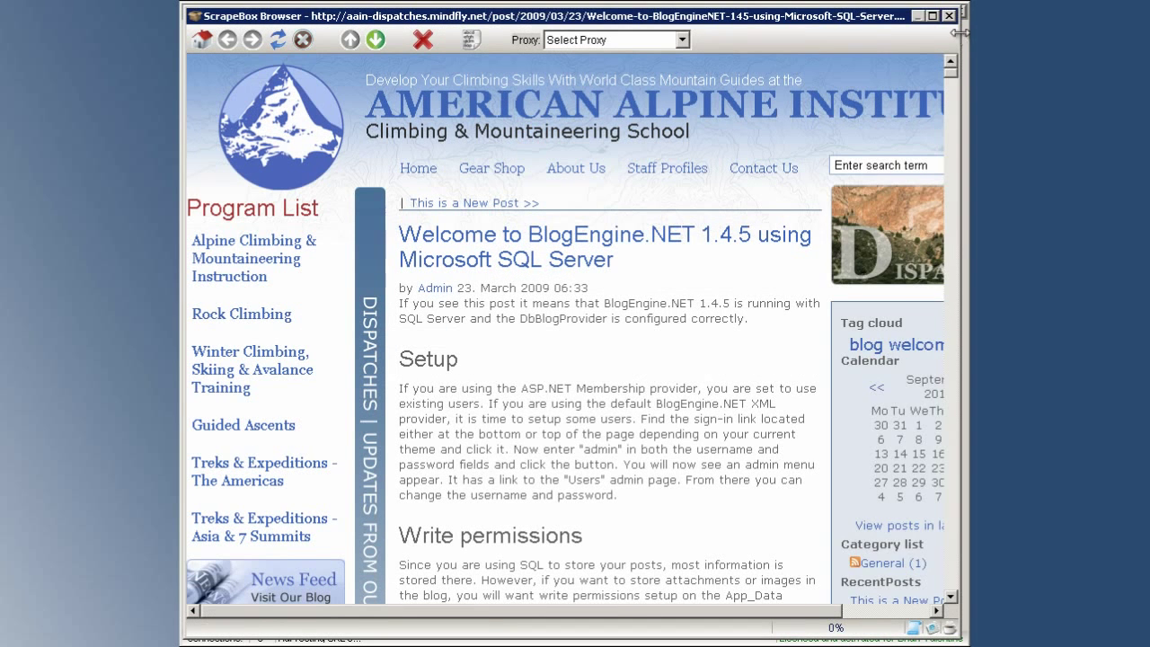
left_click_drag(960, 33, 481, 90)
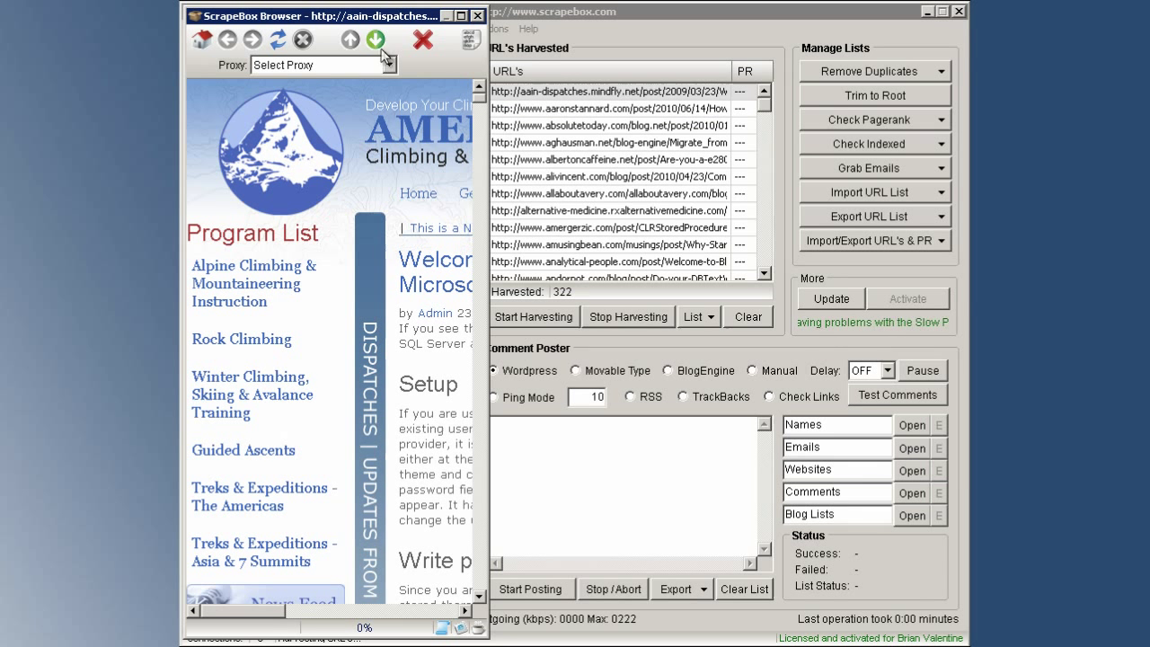
Page through the first harvested URLs in the internal browser and remove the absolutetoday.com URL from the list
left_click(376, 40)
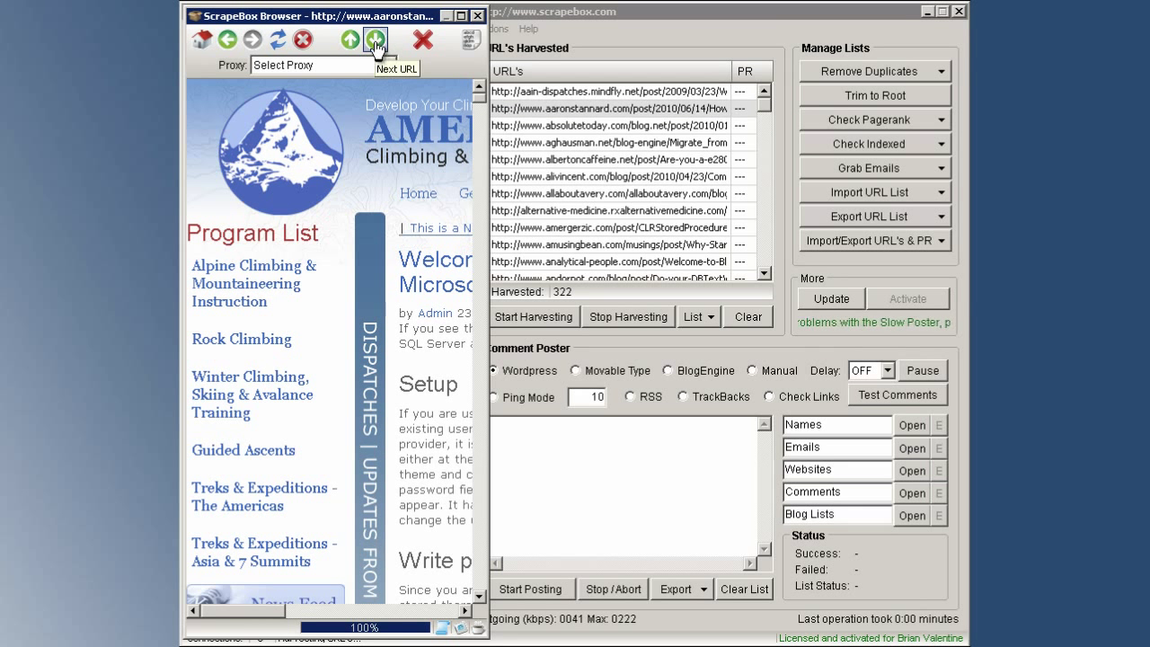
left_click(375, 41)
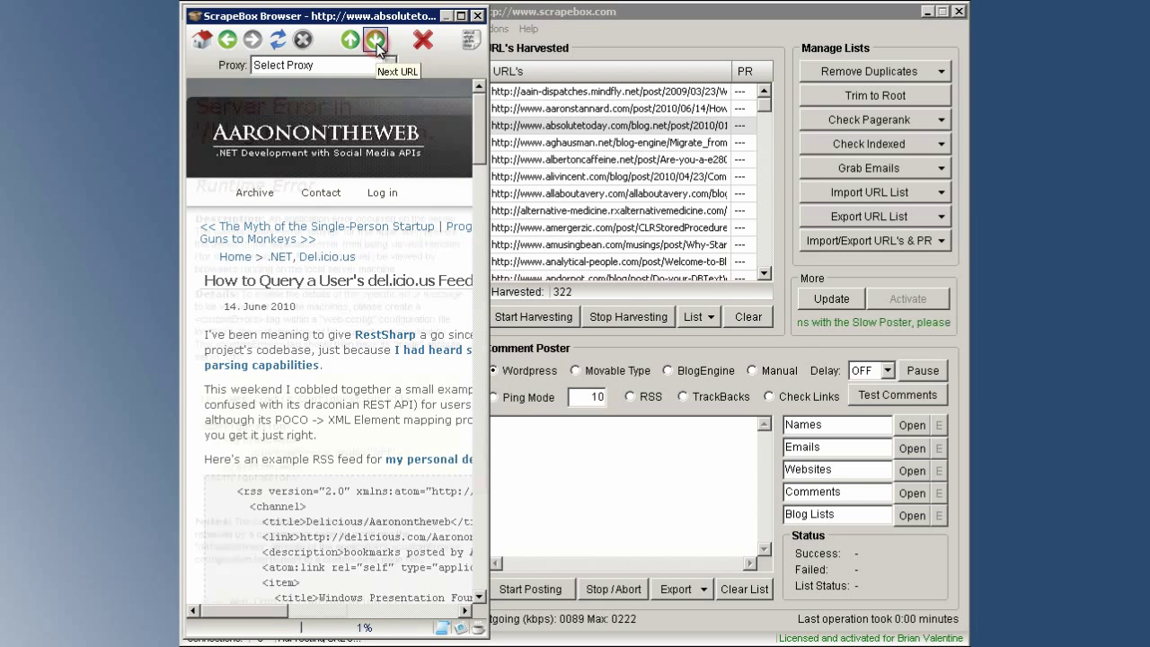
left_click(376, 40)
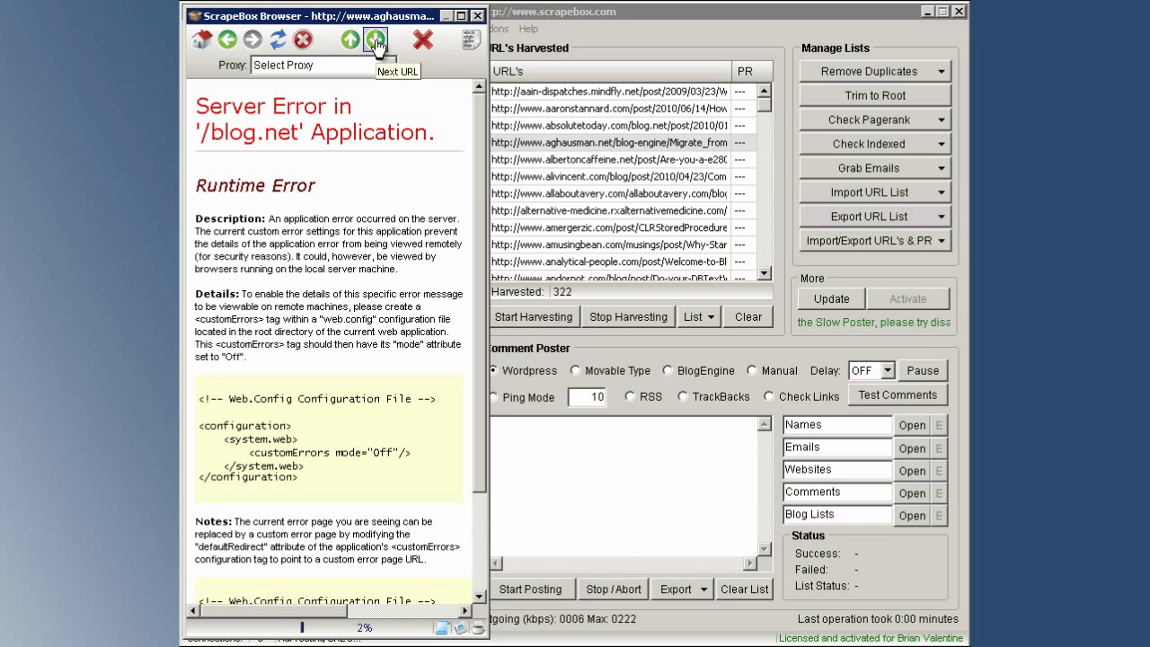
left_click(376, 41)
left_click(356, 47)
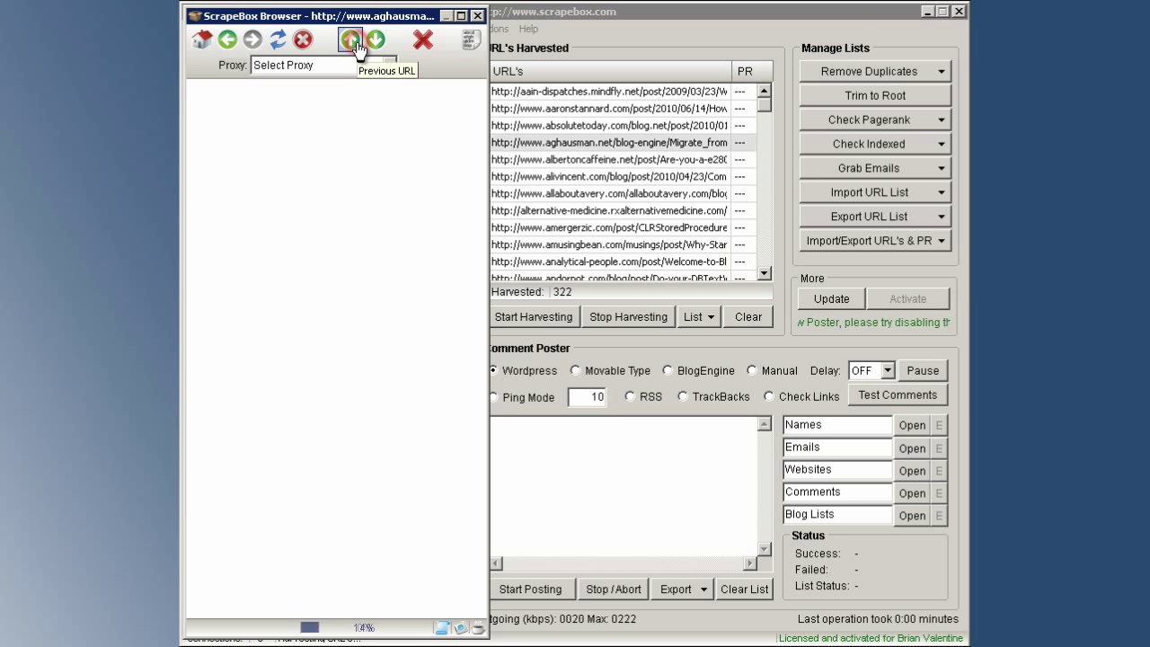
left_click(356, 47)
left_click(421, 41)
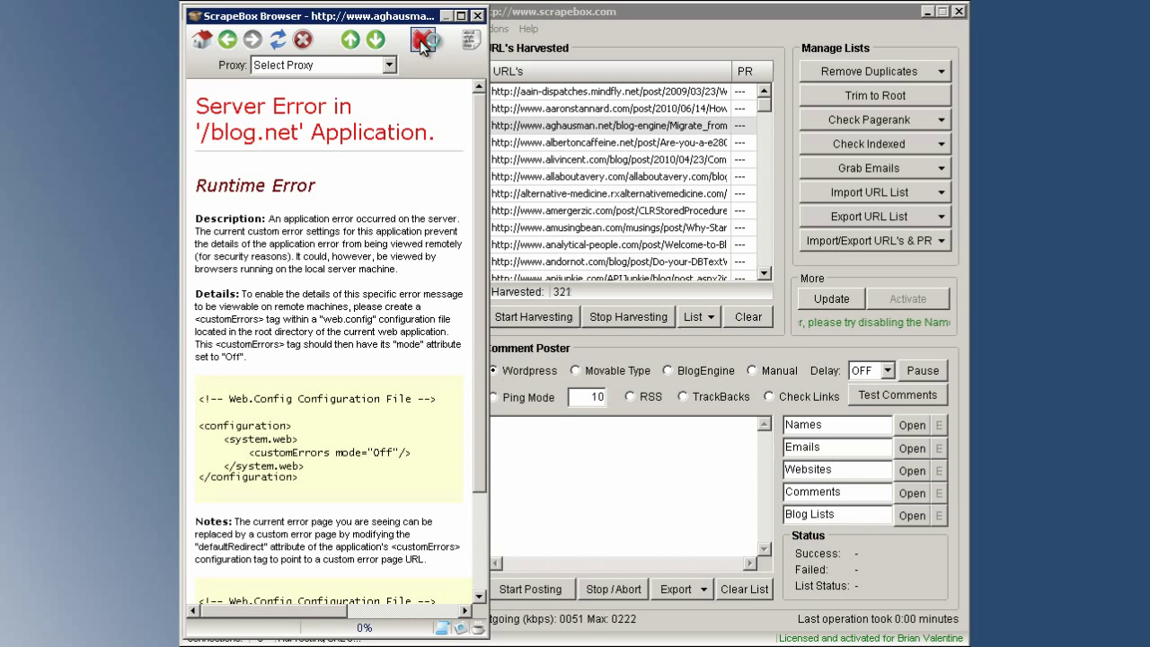
Go back to the second URL, remove two consecutive URLs at that place in the list, and return to the first URL
left_click(350, 40)
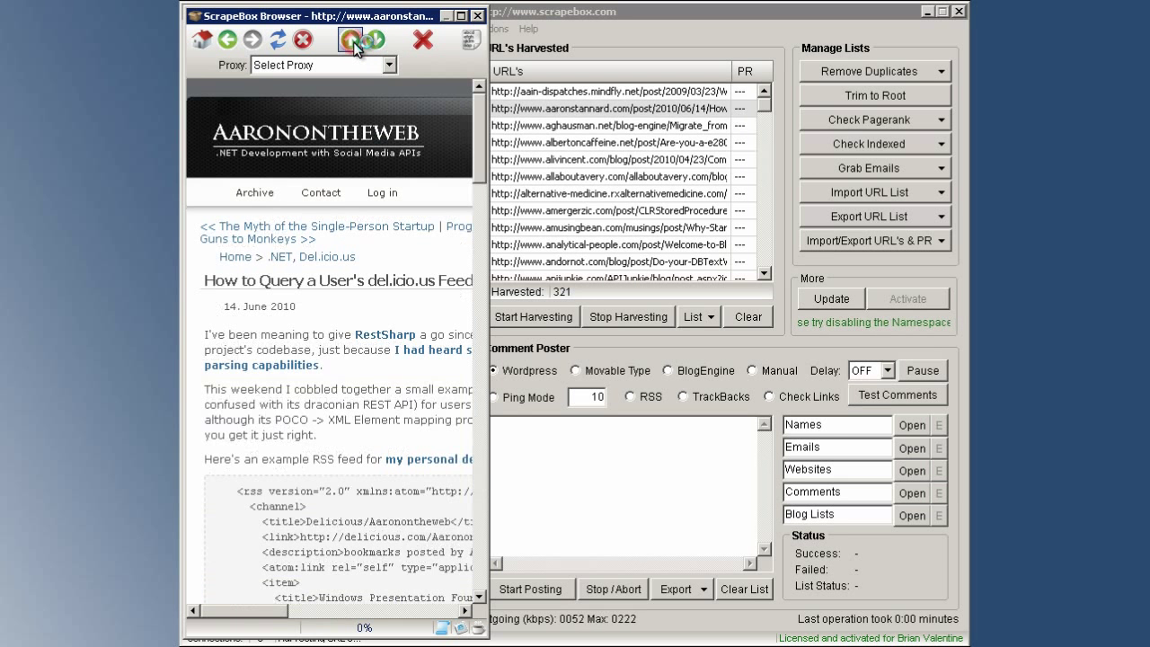
left_click(423, 42)
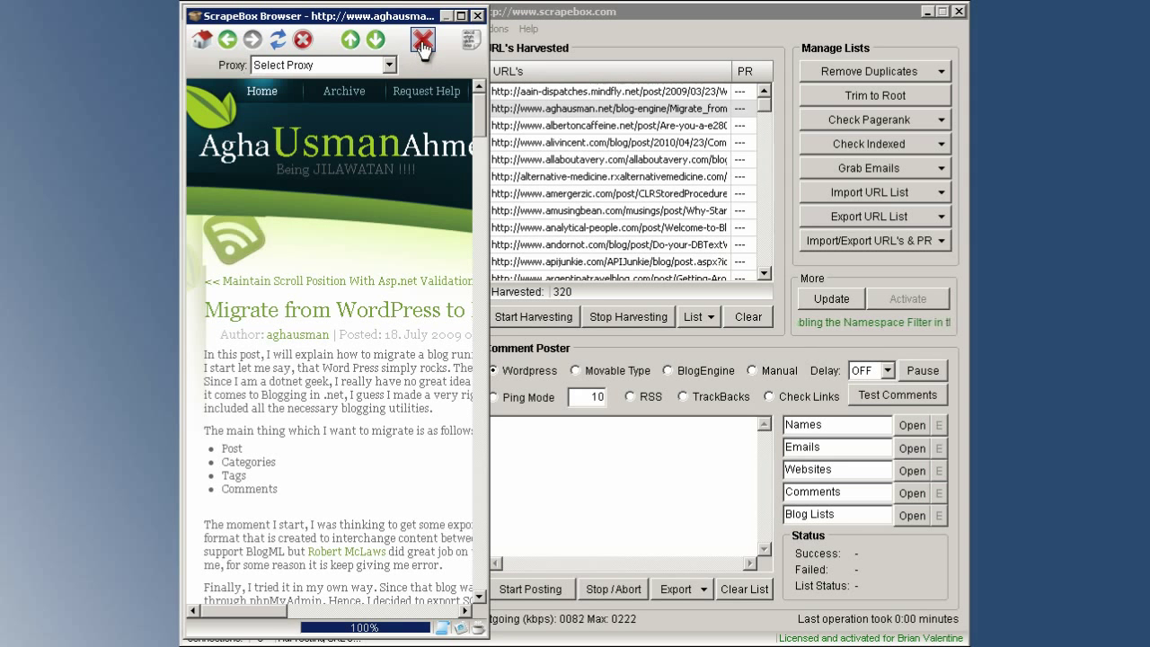
left_click(423, 42)
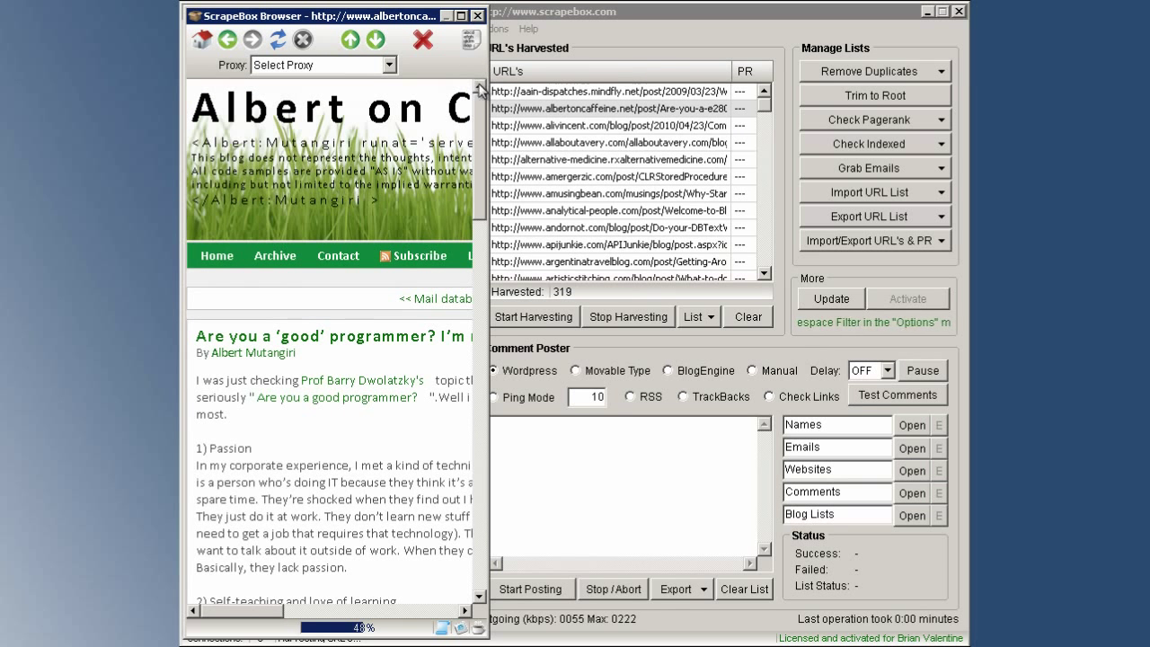
left_click(351, 49)
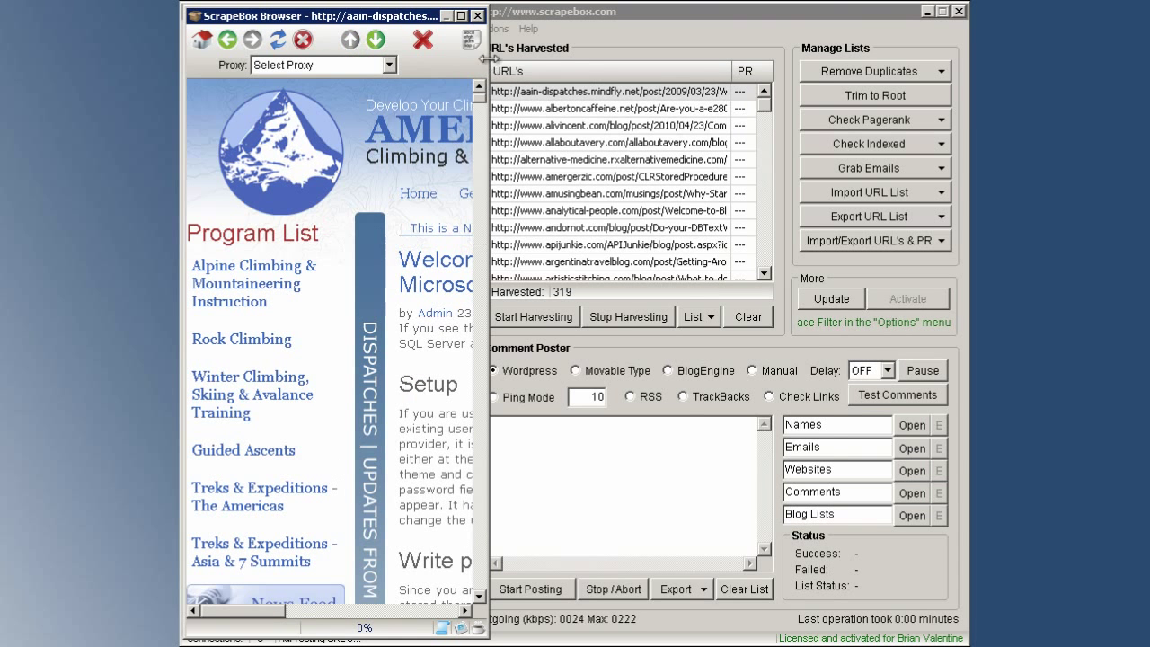
Widen the internal browser window to view the first URL's page, and close the browser
left_click_drag(489, 58, 866, 78)
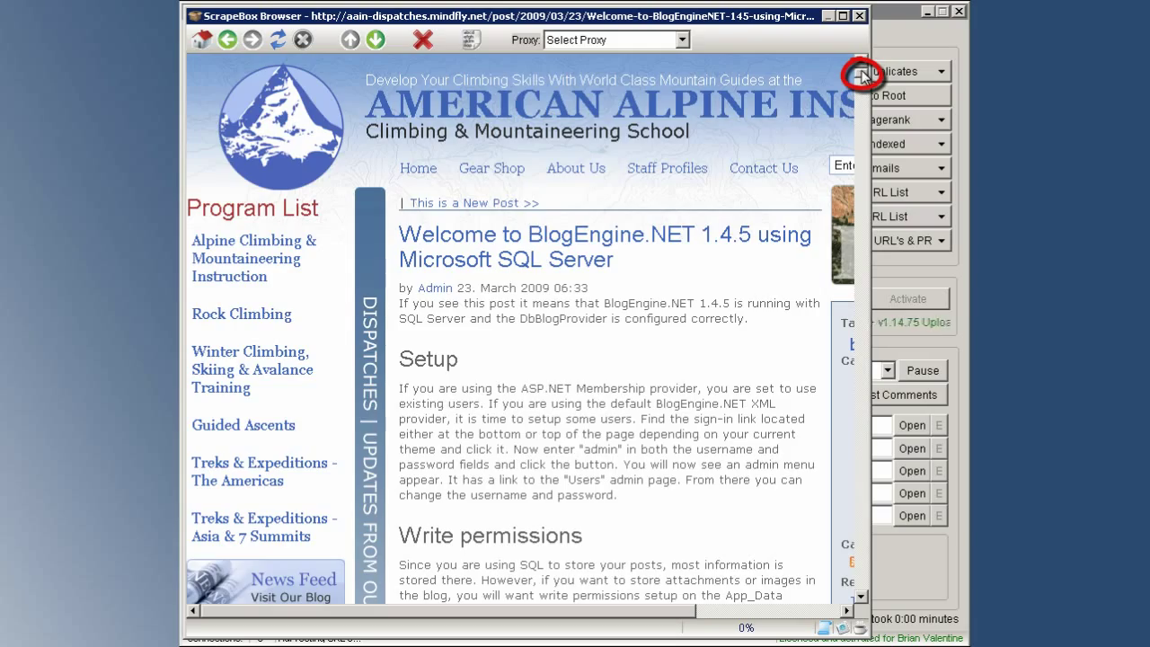
mouse_move(863, 76)
left_mouse_down()
mouse_move(869, 126)
mouse_move(865, 55)
left_mouse_up()
left_click(859, 15)
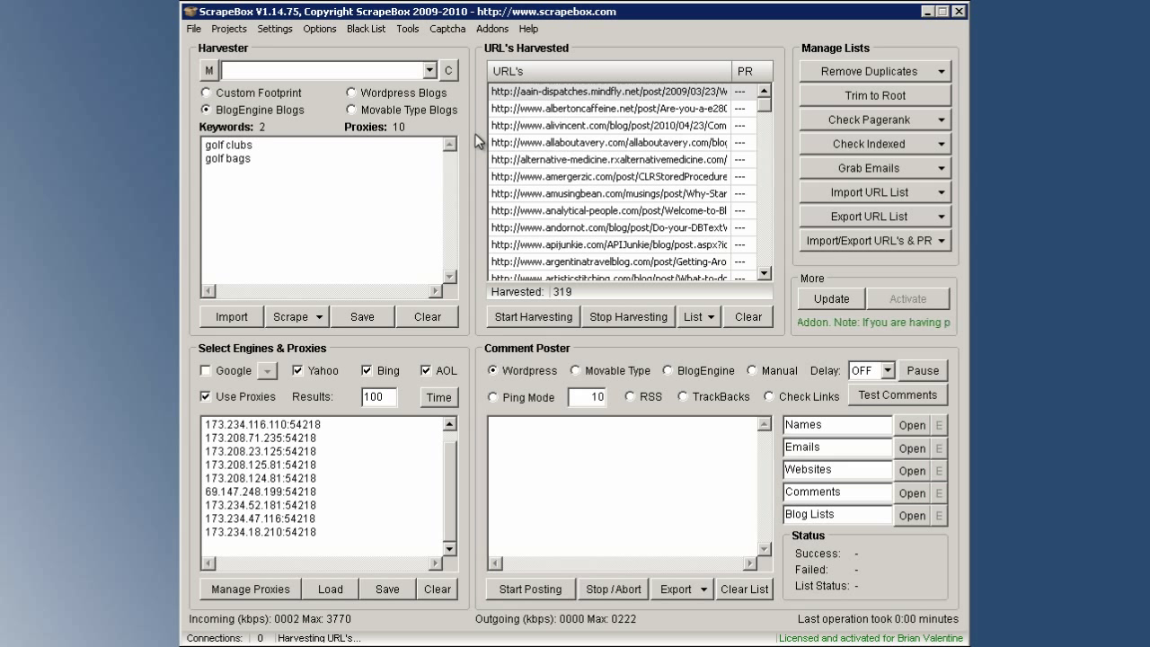
Open the first harvested URL in the default browser and examine the comments below the blog post
right_click(530, 96)
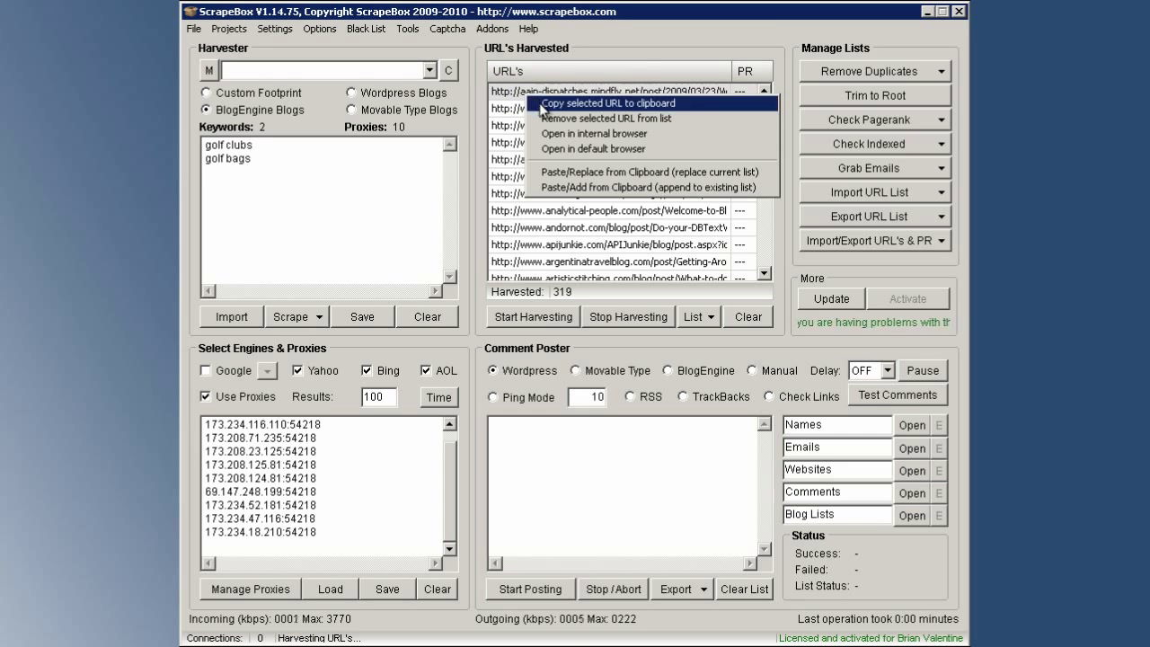
left_click(554, 149)
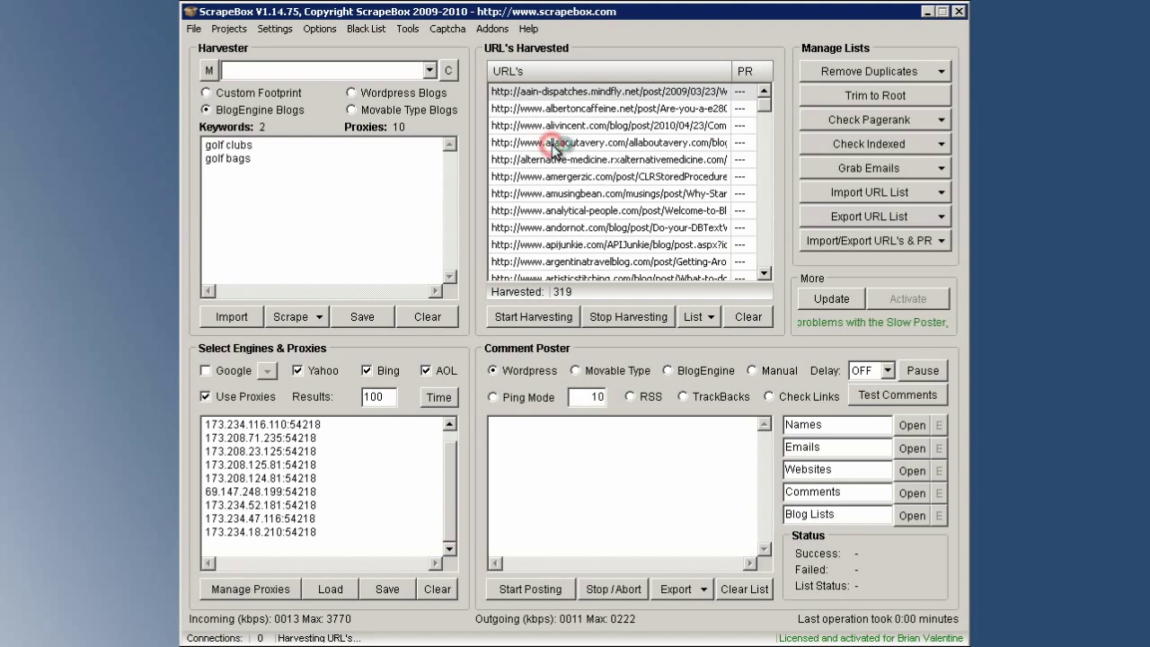
scroll(1131, 101, "down", 15)
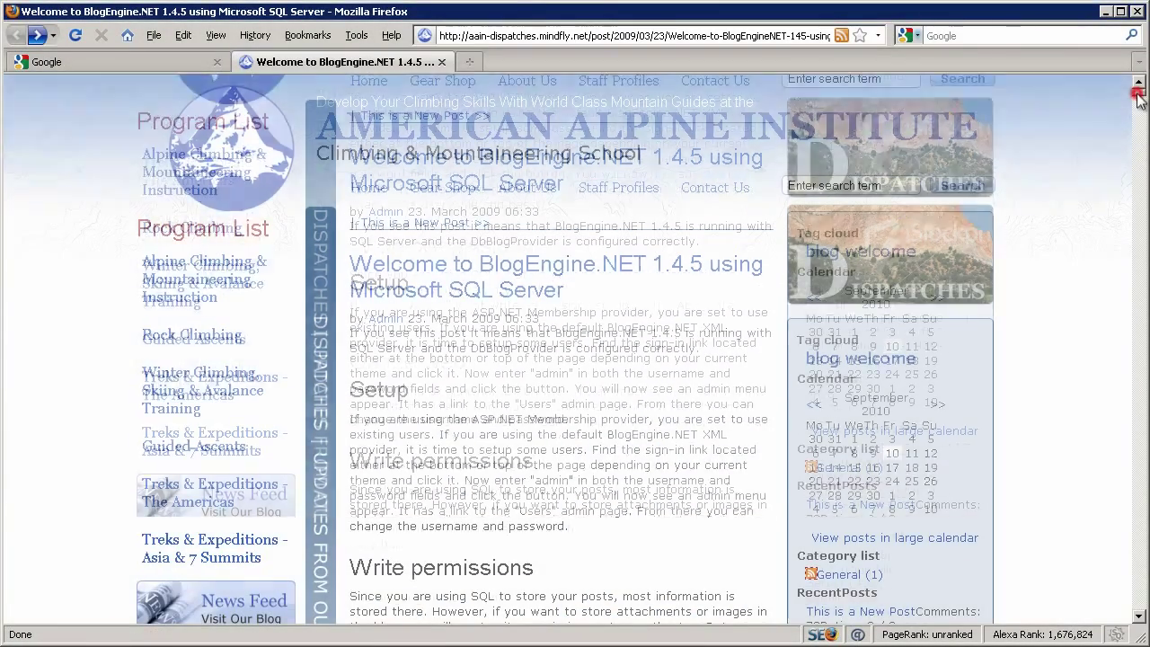
scroll(773, 184, "up", 5)
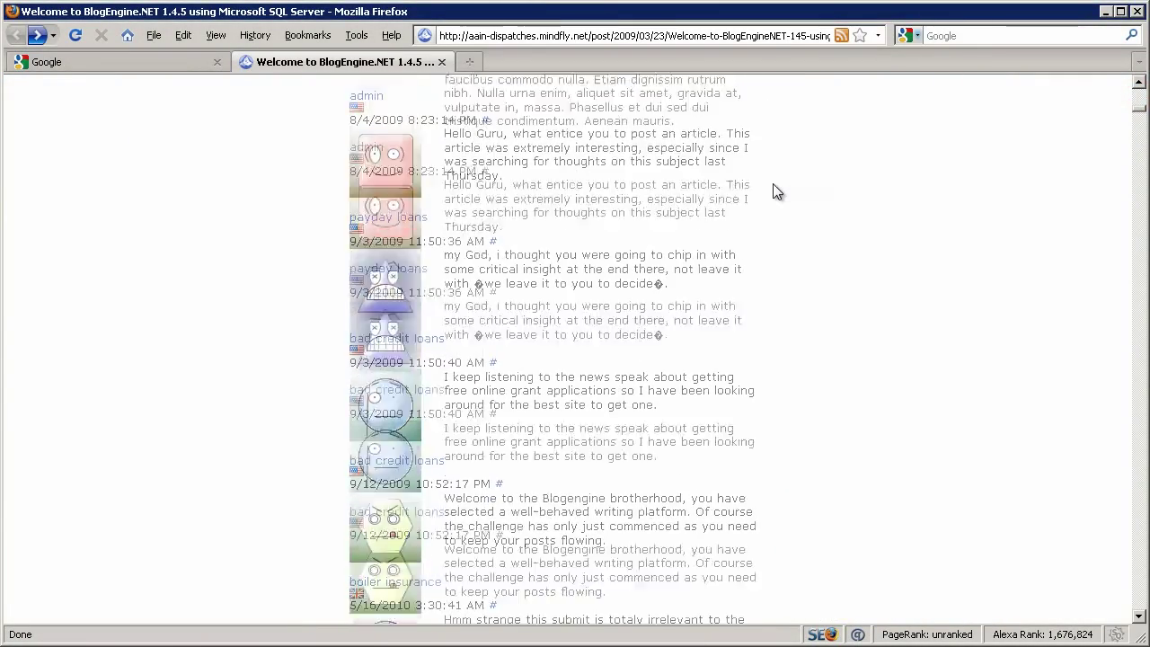
scroll(773, 183, "down", 4)
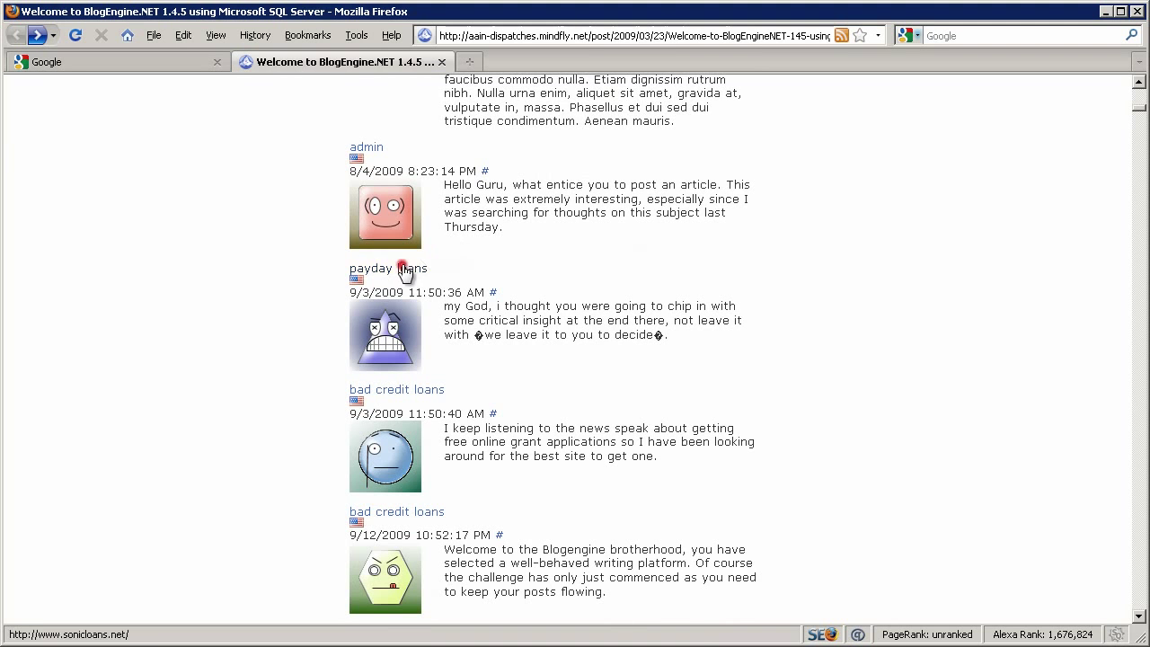
Open the website linked from the "payday loans" comment and select its domain, sonicloans.net, in the address
left_click(403, 268)
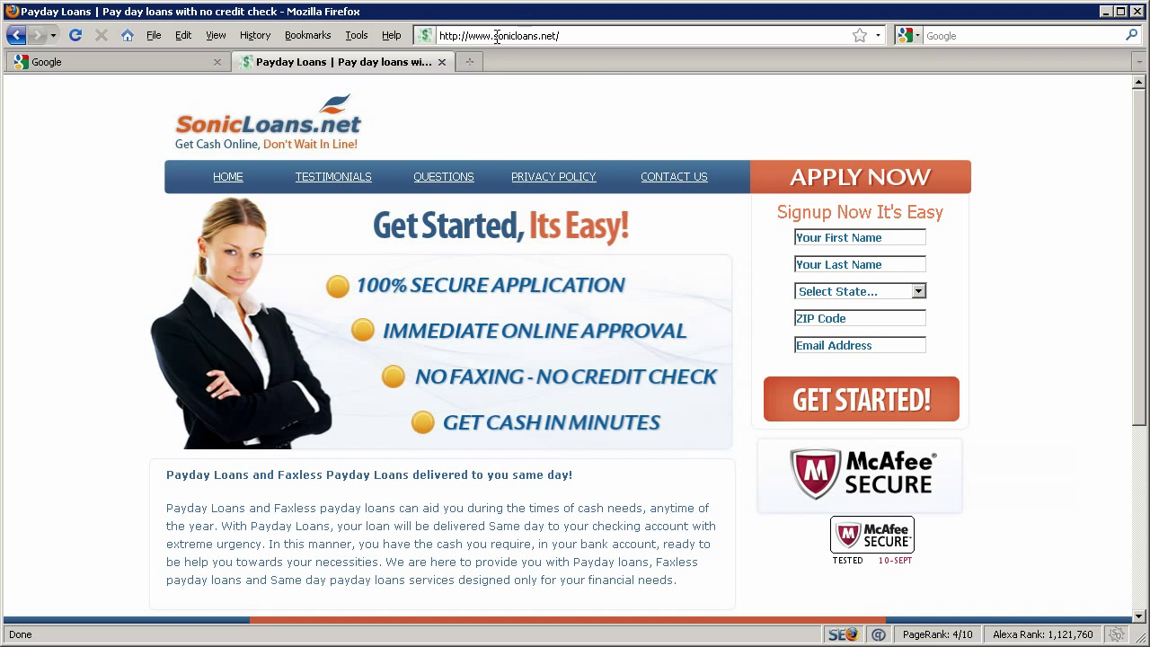
left_click_drag(494, 36, 556, 35)
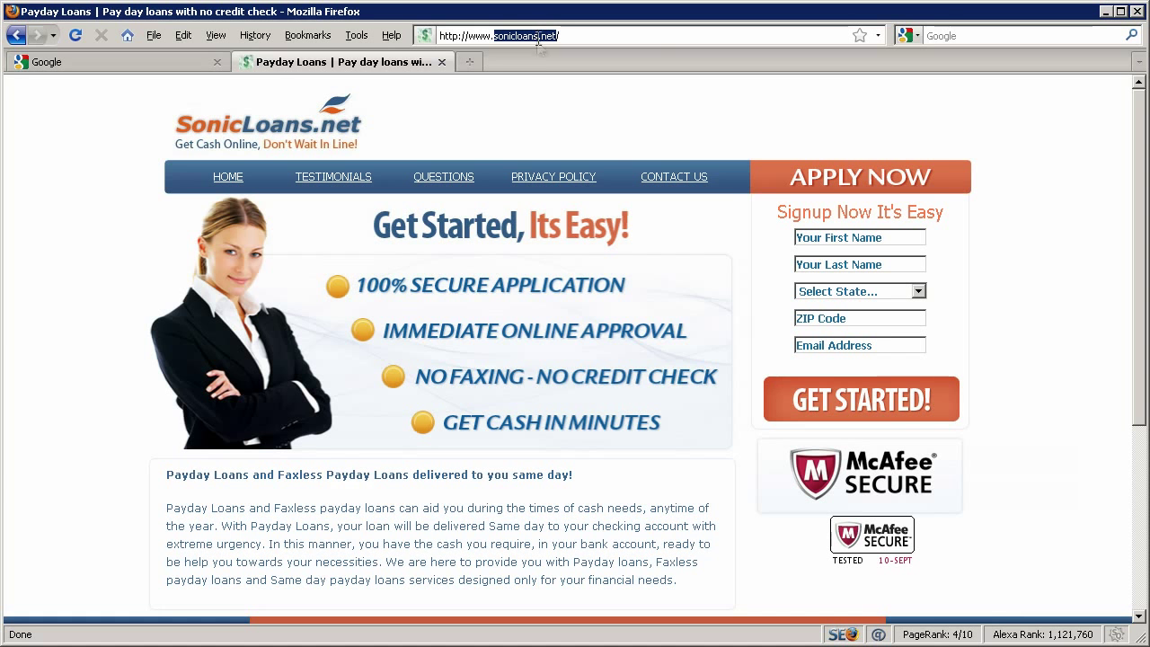
Open Yahoo! Site Explorer (siteexplorer.search.yahoo.com) in a new browser tab
left_click(474, 62)
left_click(503, 34)
type("sit")
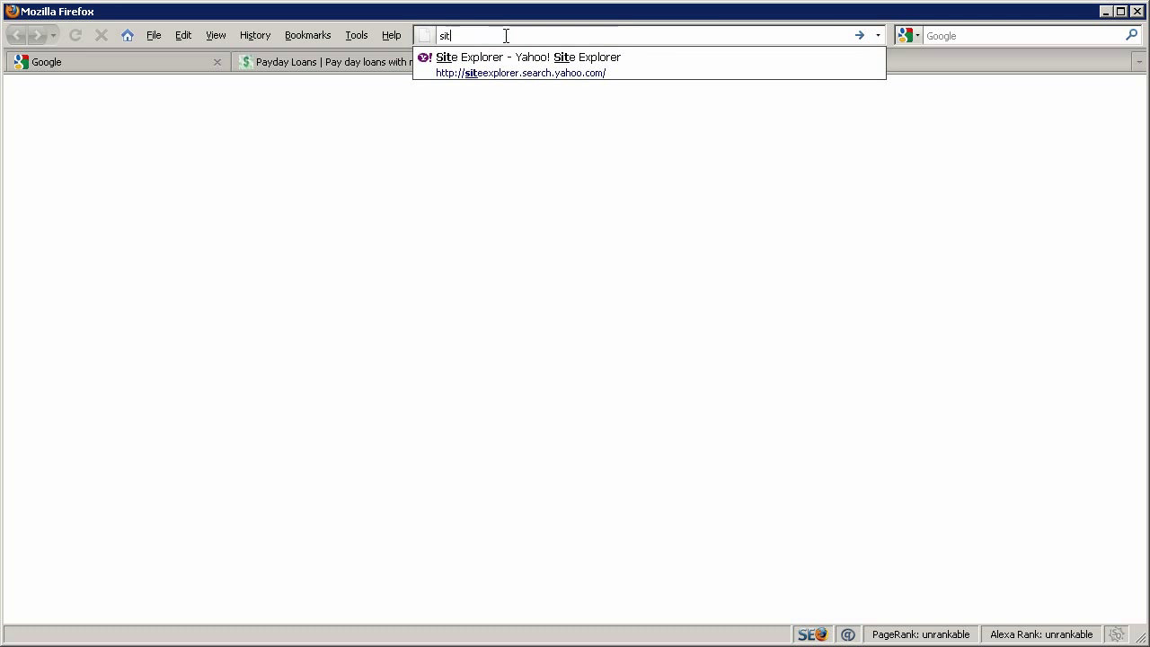
type("e")
key("Down")
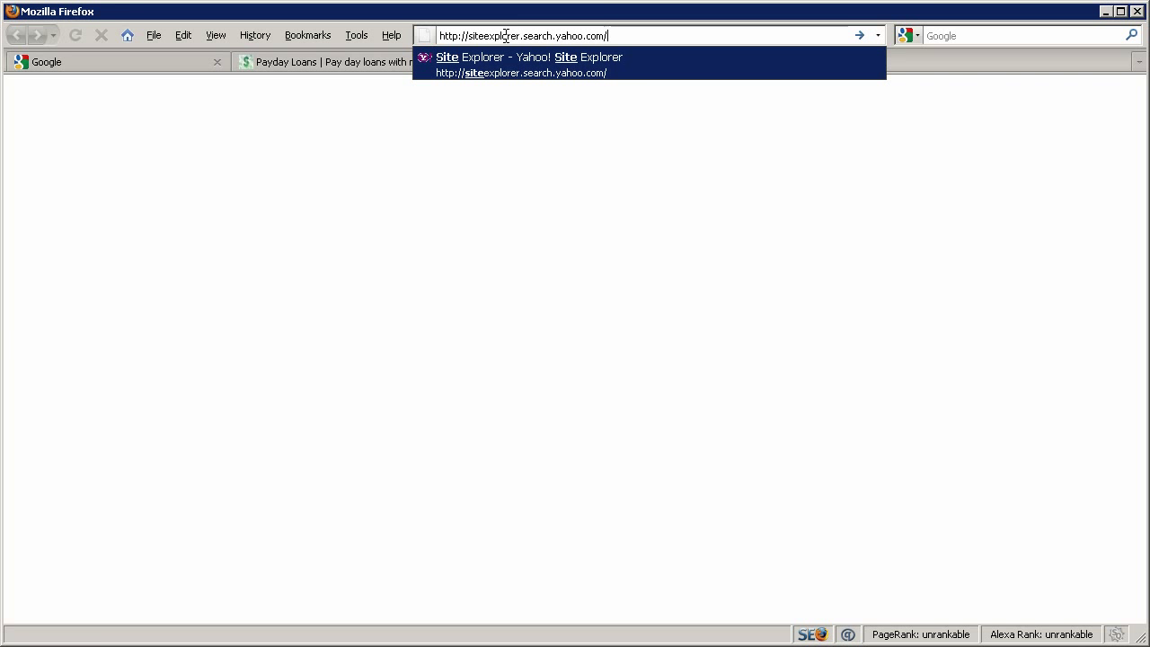
key("Return")
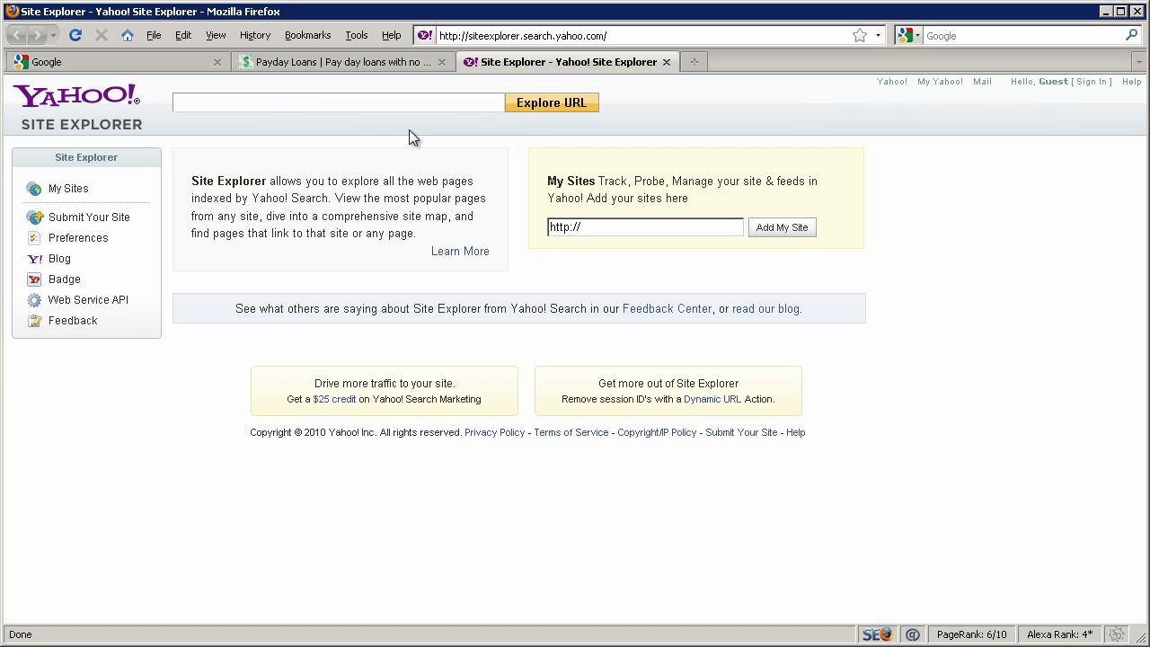
Explore sonicloans.net in Site Explorer and show its inlinks
left_click(320, 103)
type("sonicloans.net")
left_click(529, 110)
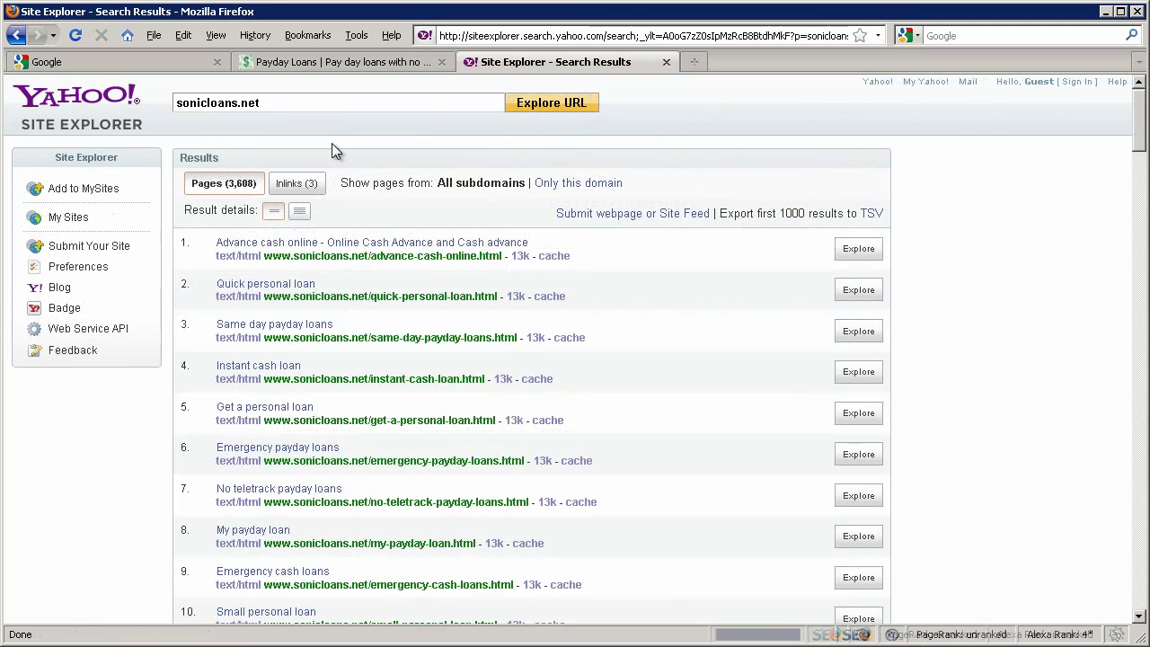
left_click(304, 187)
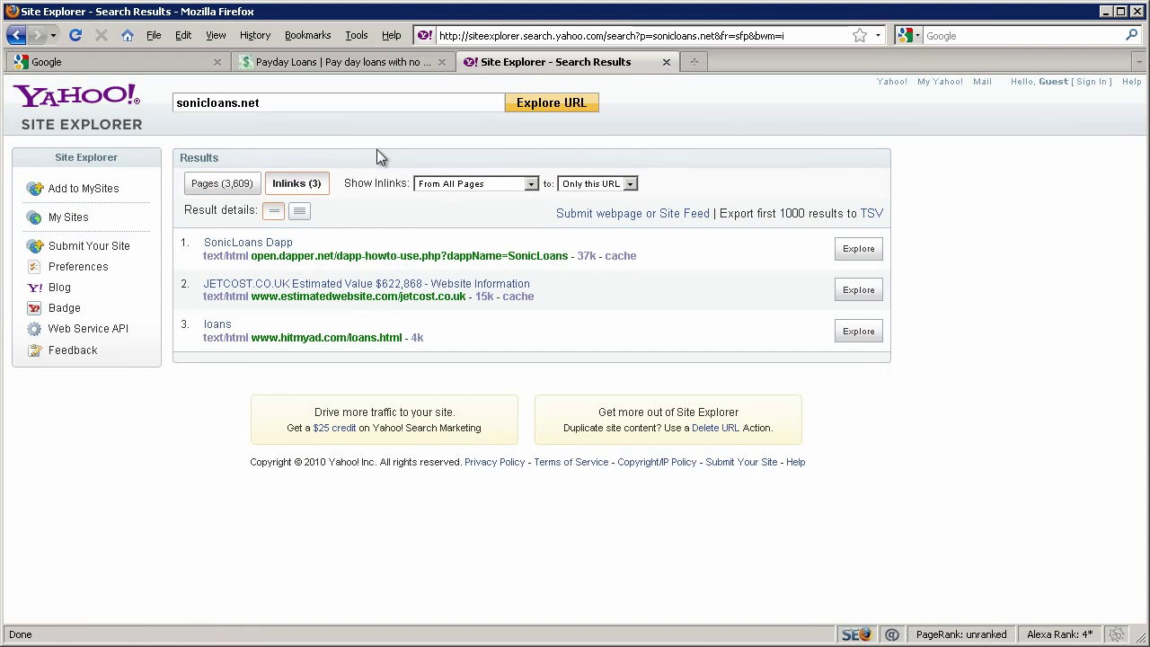
Filter the inlinks to those from all pages except from this domain, pointing to the entire site
left_click(452, 187)
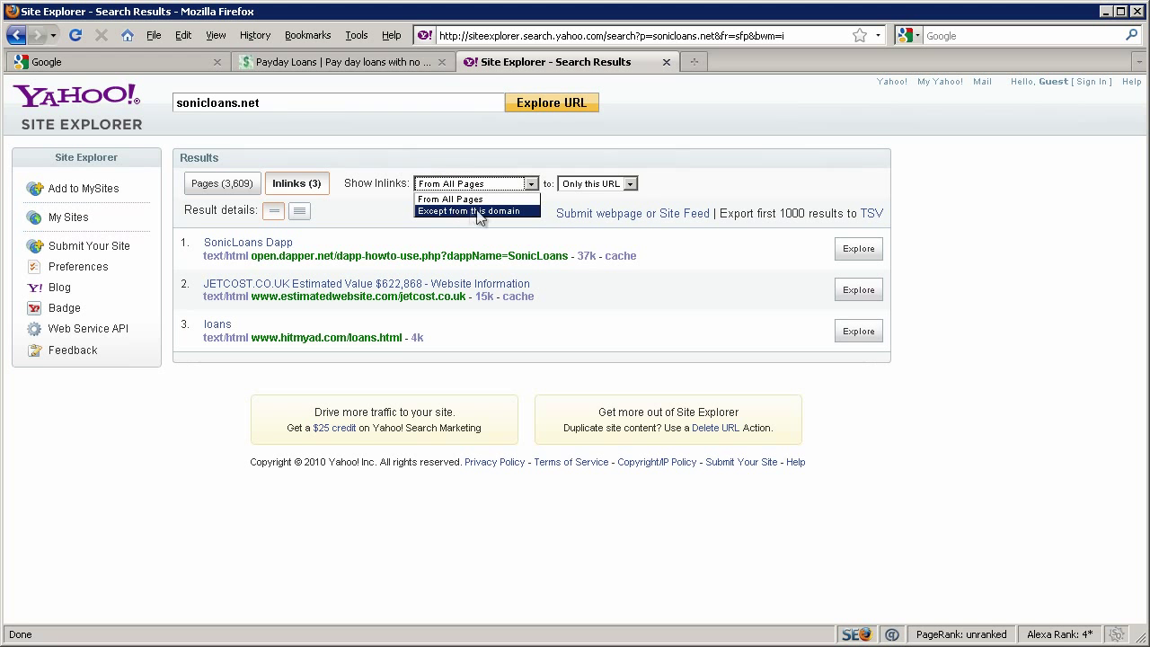
left_click(531, 211)
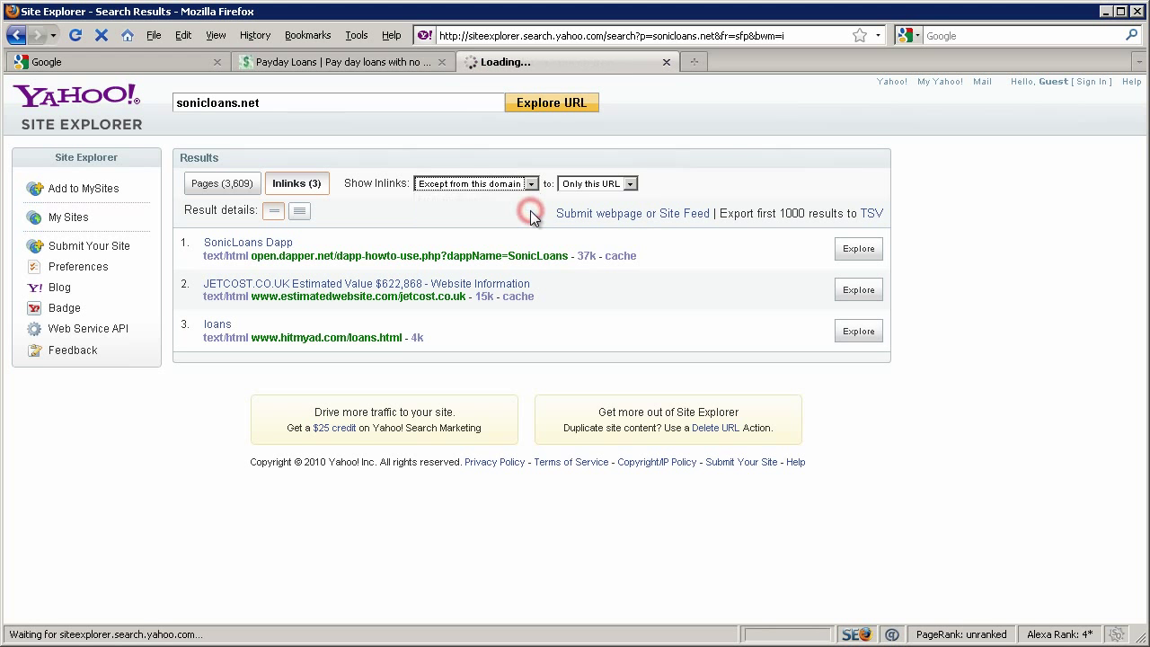
left_click(580, 184)
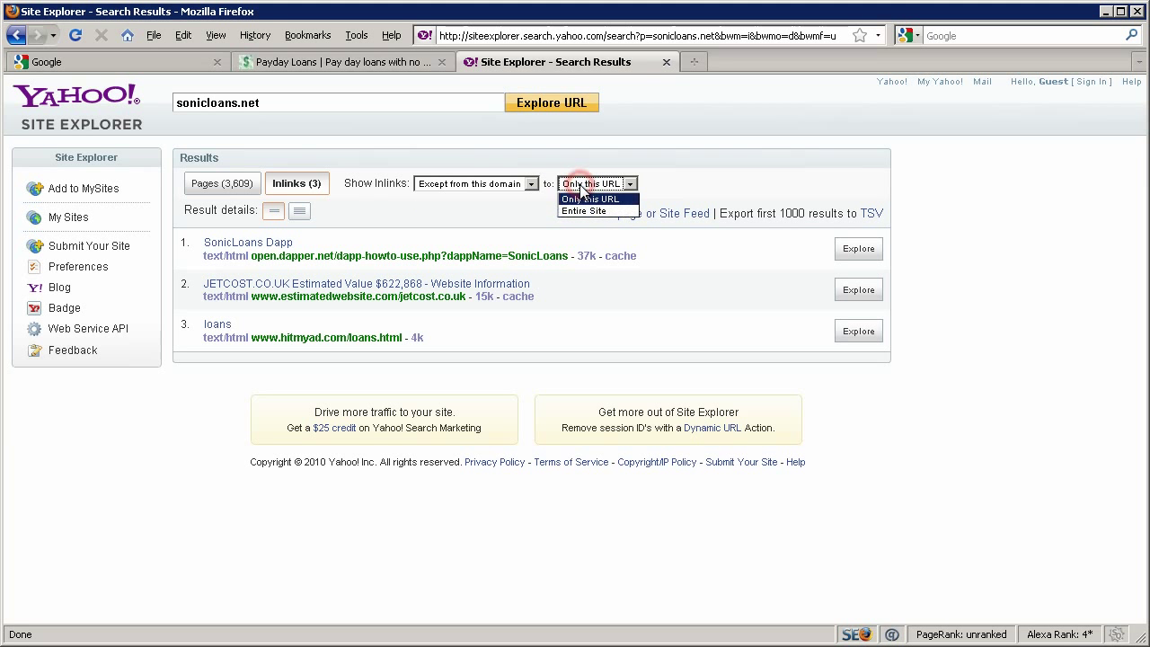
left_click(629, 212)
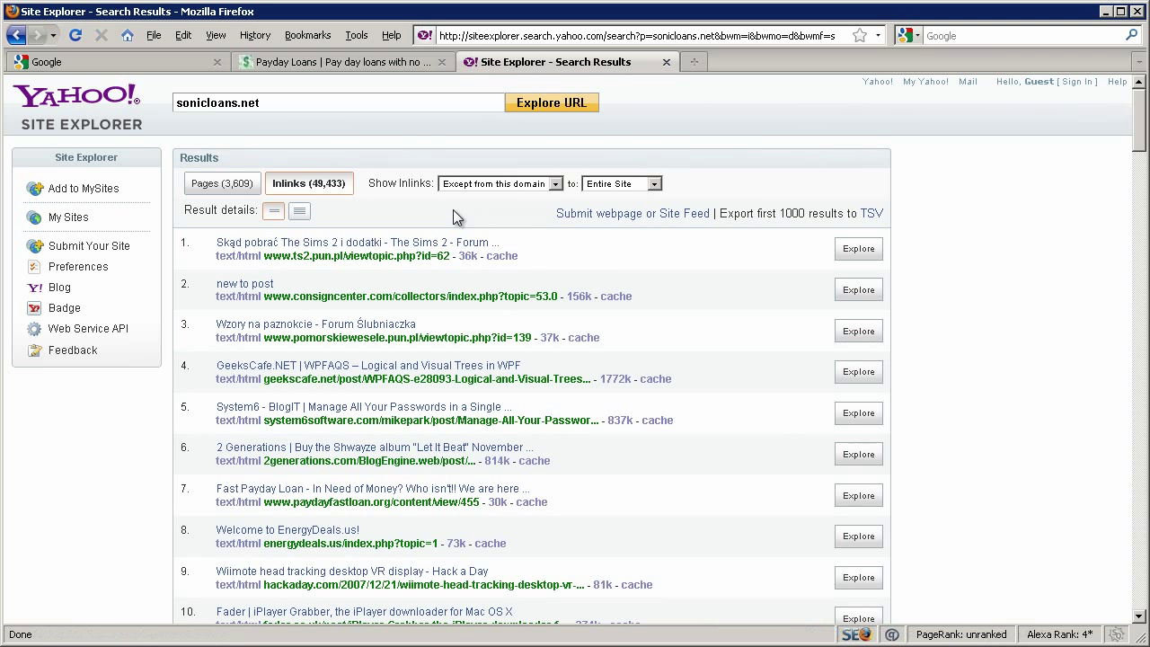